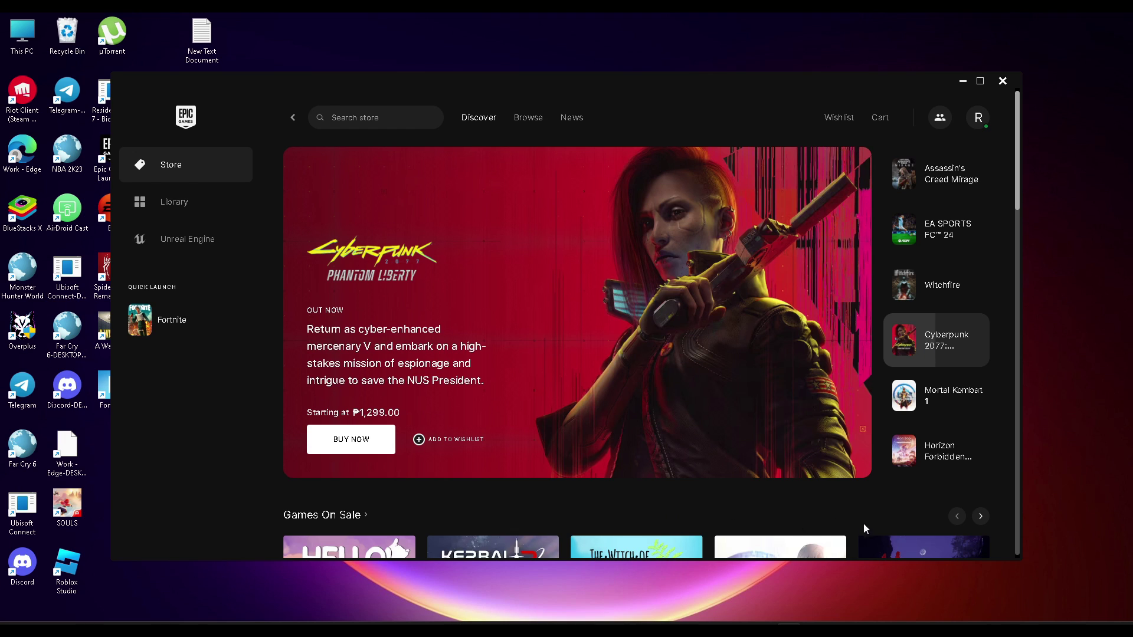
Exit the Epic Games Launcher from its system tray icon
left_click(917, 621)
right_click(905, 562)
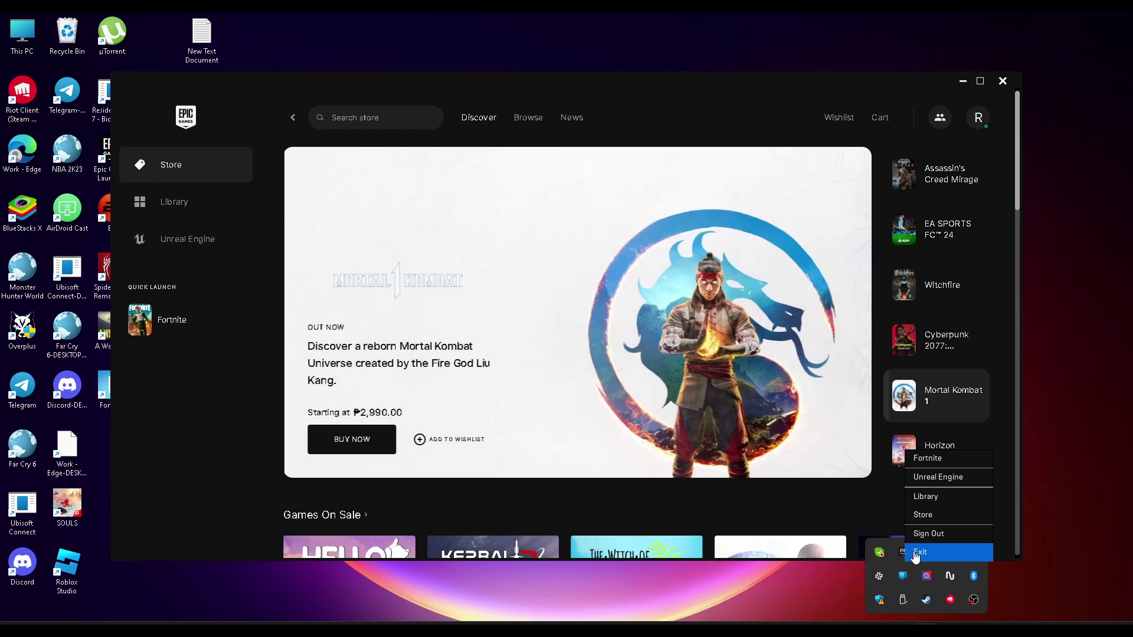
left_click(917, 553)
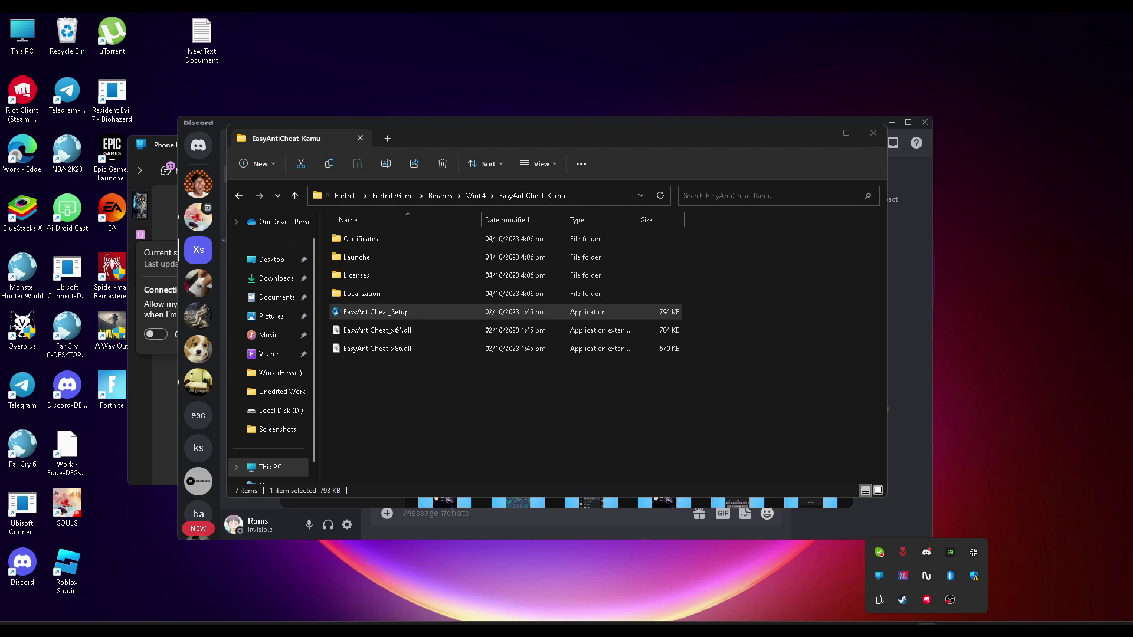
Open Task Manager and filter processes by 'epic' to confirm none remain
right_click(817, 629)
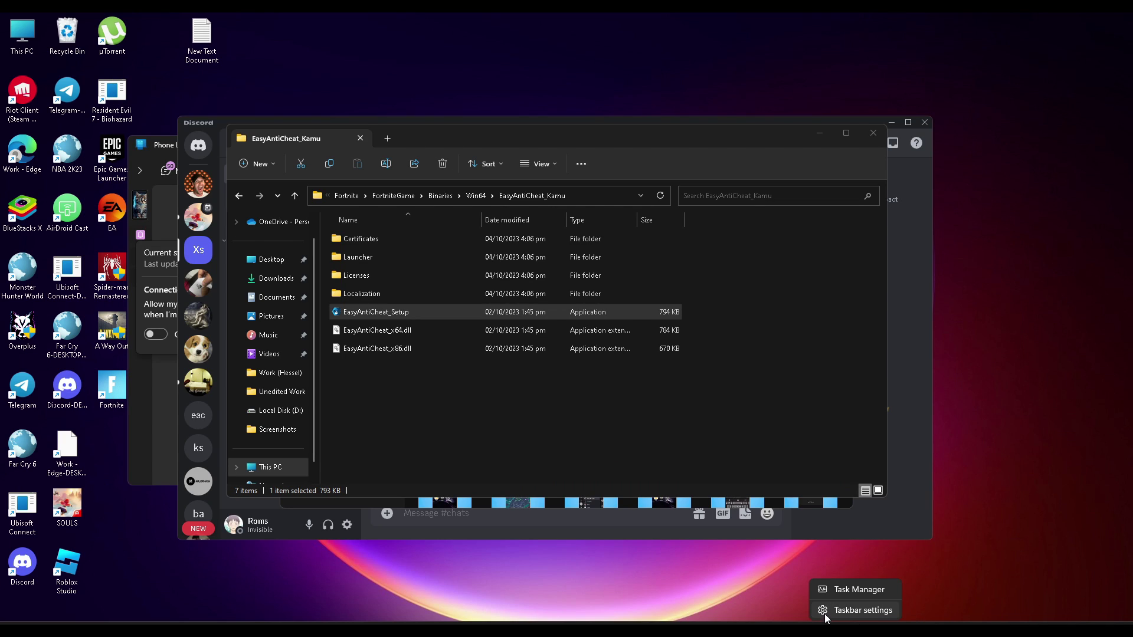
left_click(770, 585)
right_click(820, 629)
left_click(834, 593)
left_click(514, 115)
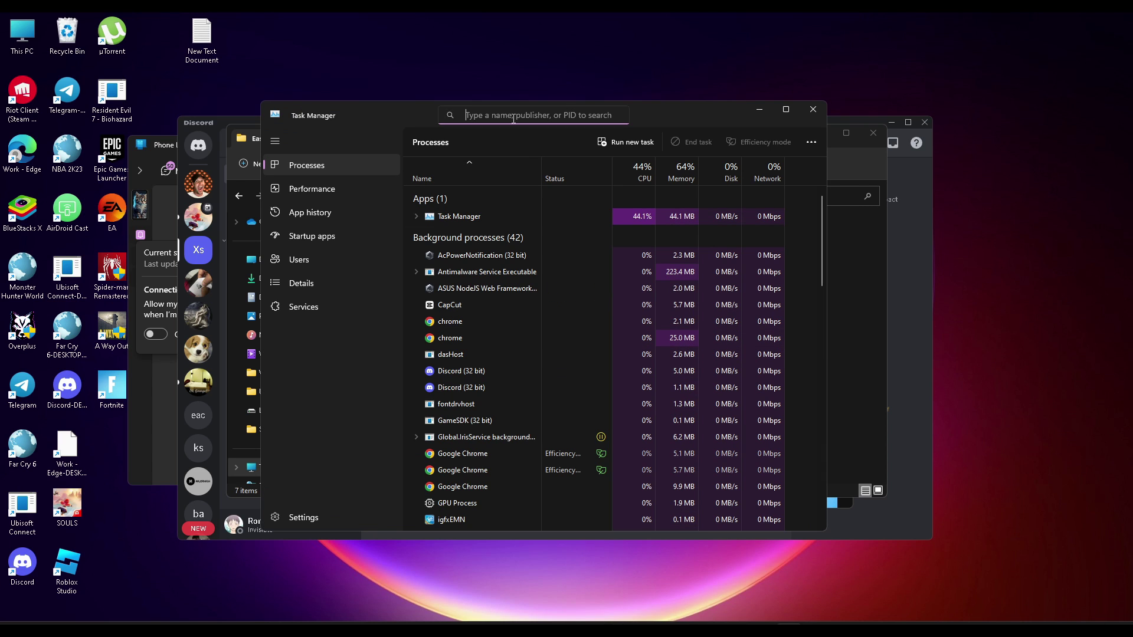
type("epic")
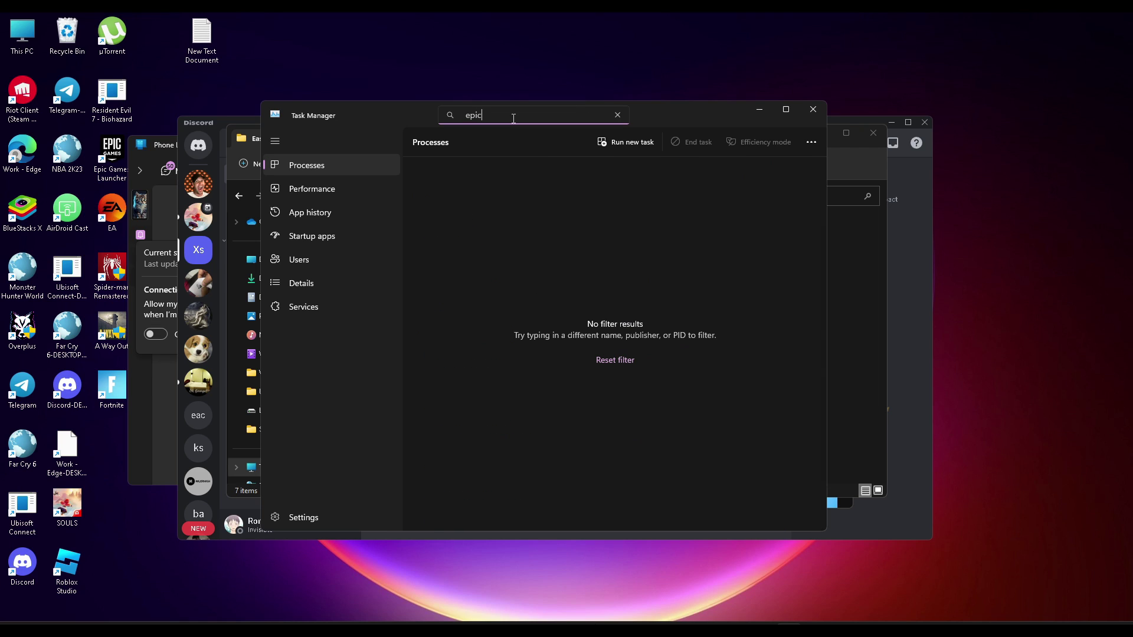
Close Task Manager and browse to D:\Games (Steam Below)\Epic Games\Fortnite\FortniteGame\Binaries\Win64\EasyAntiCheat_Kamu
left_click(813, 109)
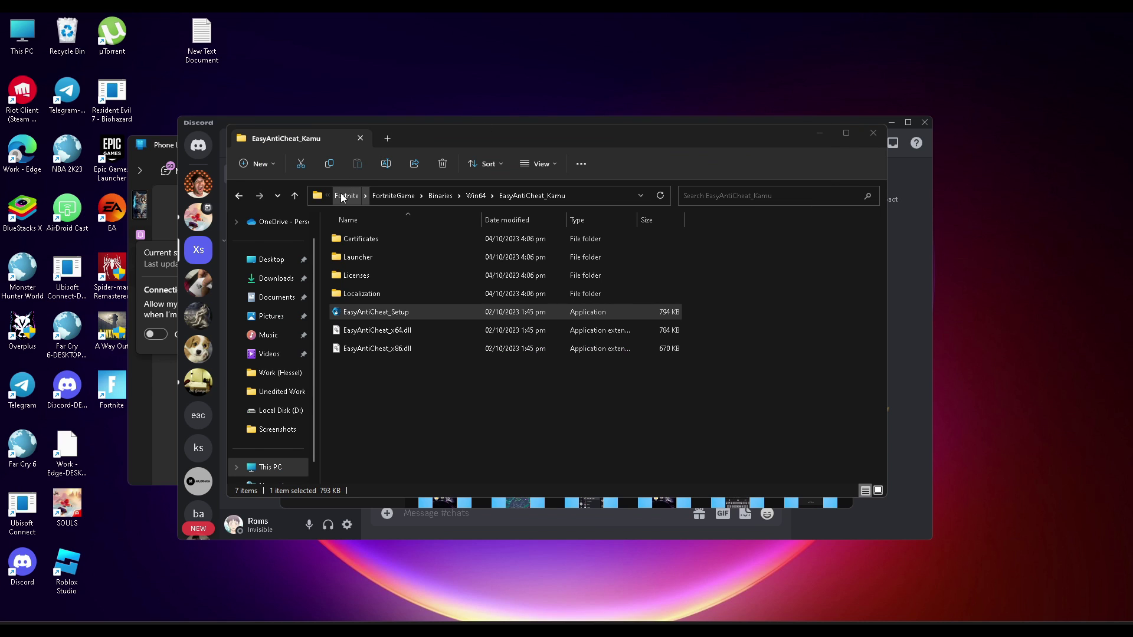
left_click(278, 410)
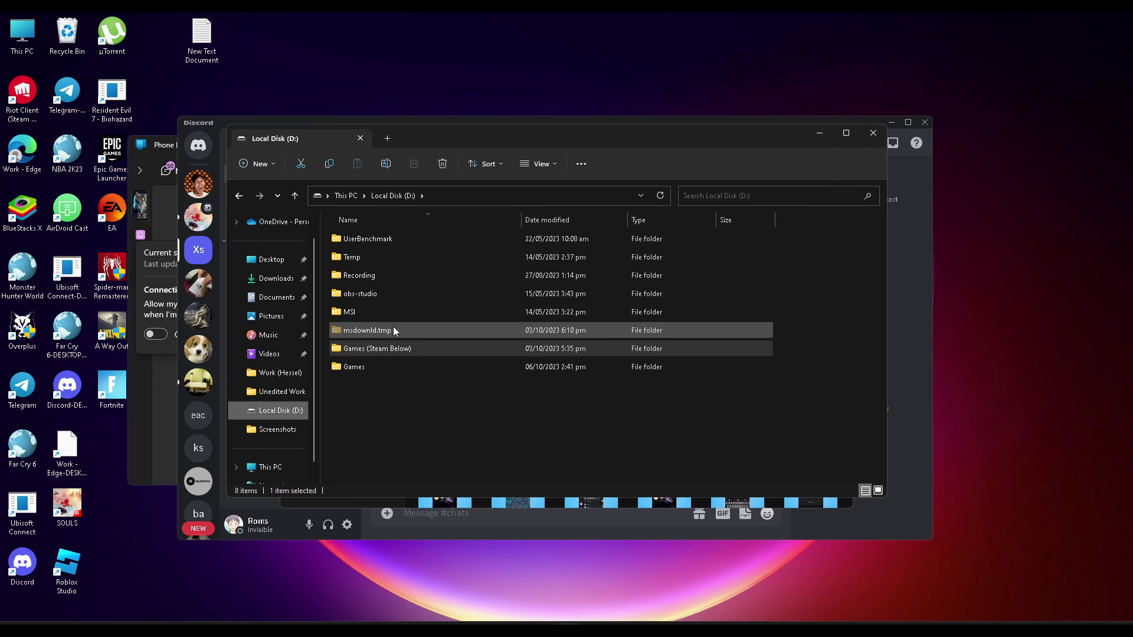
double_click(365, 344)
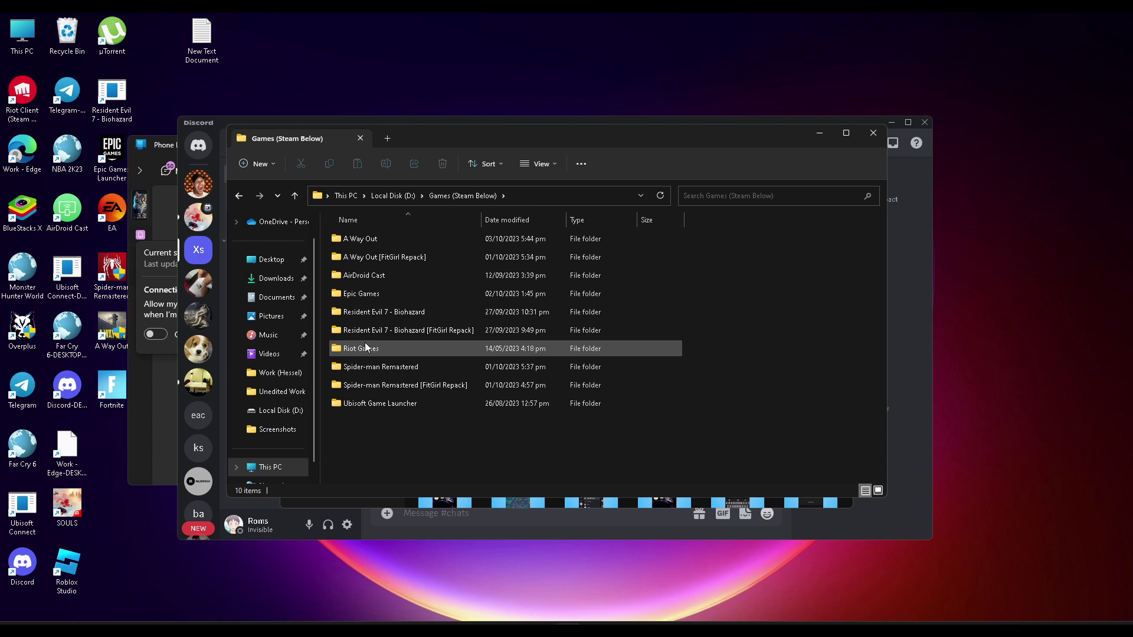
double_click(353, 293)
double_click(354, 258)
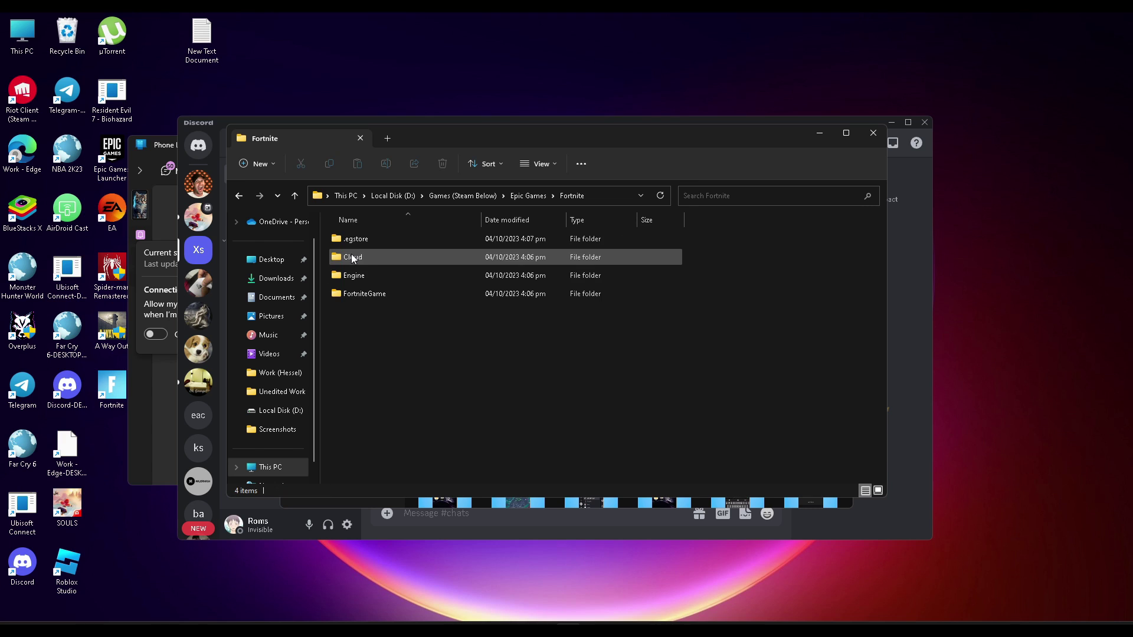
left_click(360, 297)
double_click(360, 296)
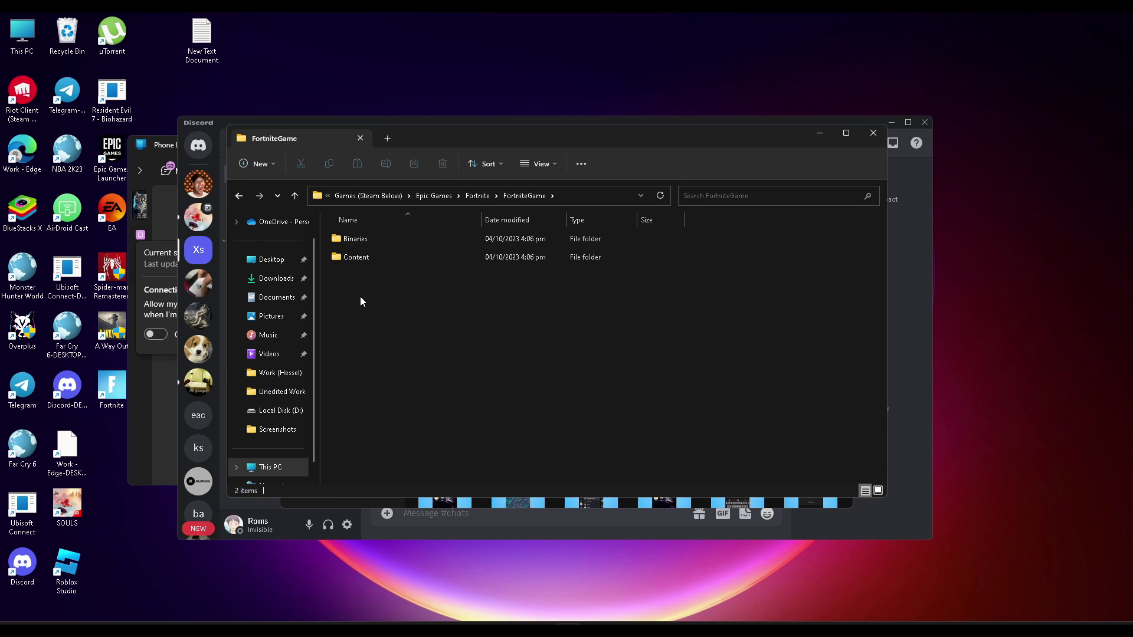
double_click(353, 243)
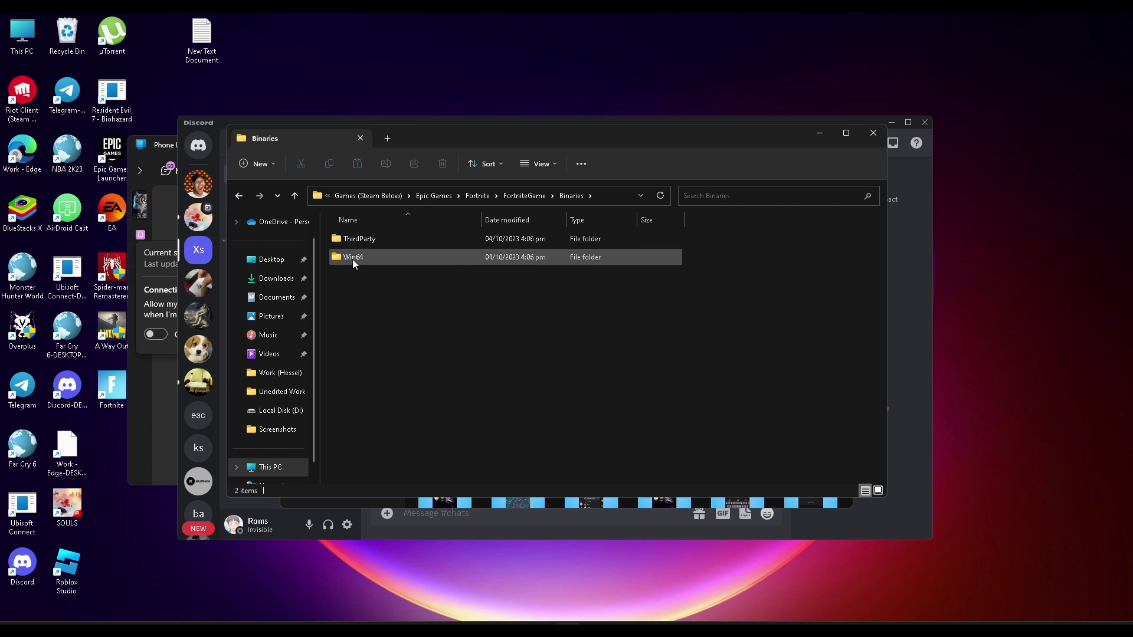
double_click(352, 259)
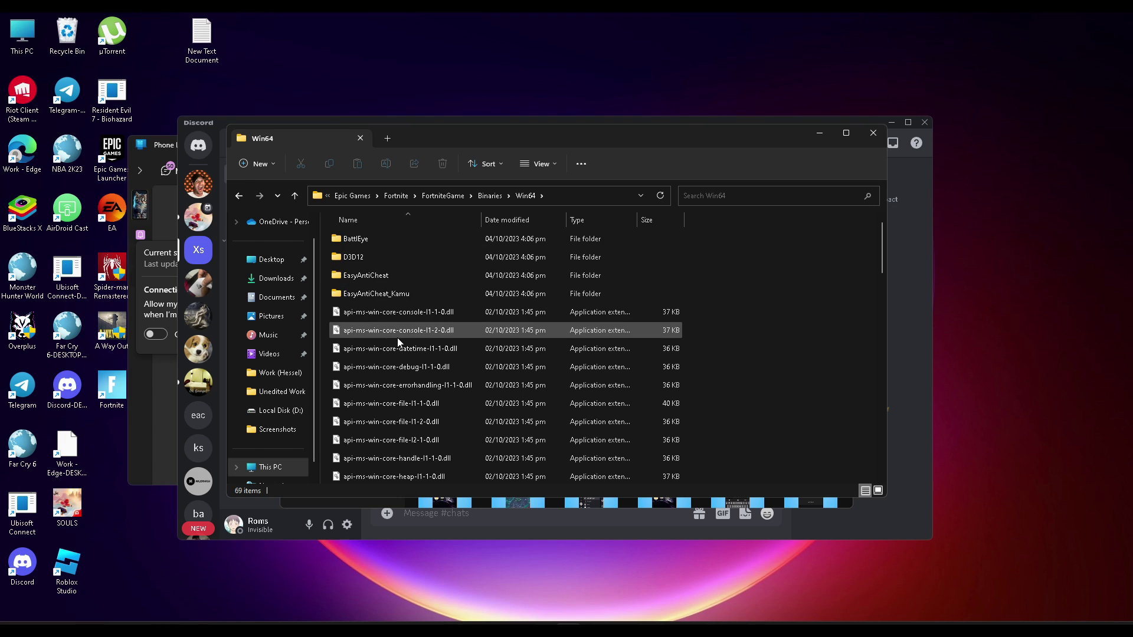
double_click(356, 293)
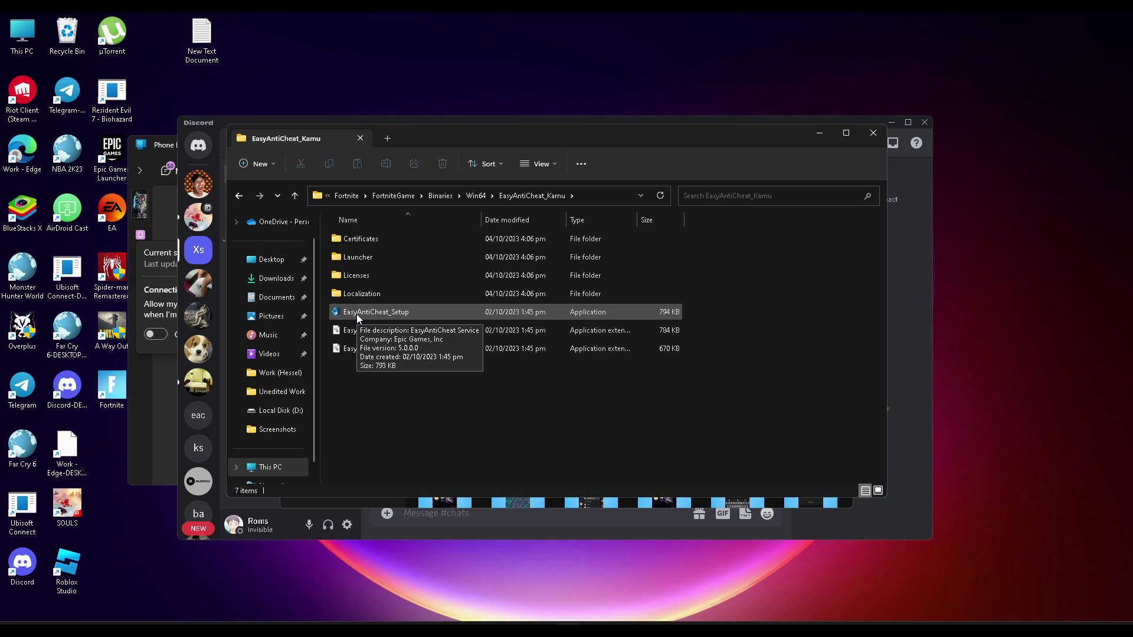
Run EasyAntiCheat_Setup, uninstall the service for Game 179, and close the window
double_click(380, 316)
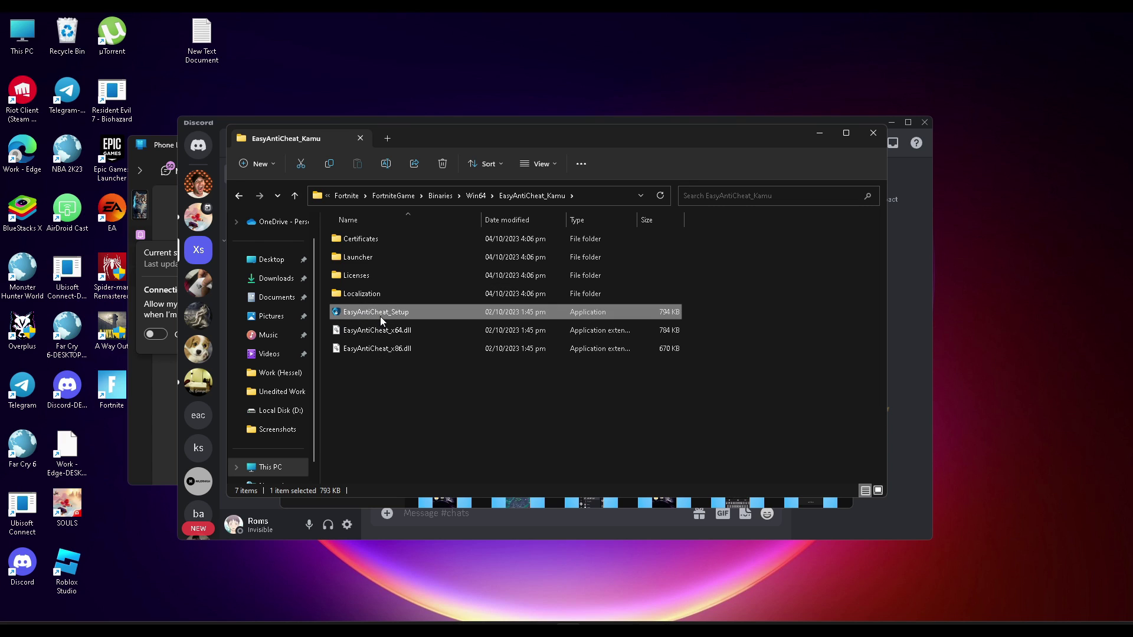
left_click(497, 338)
left_click(481, 376)
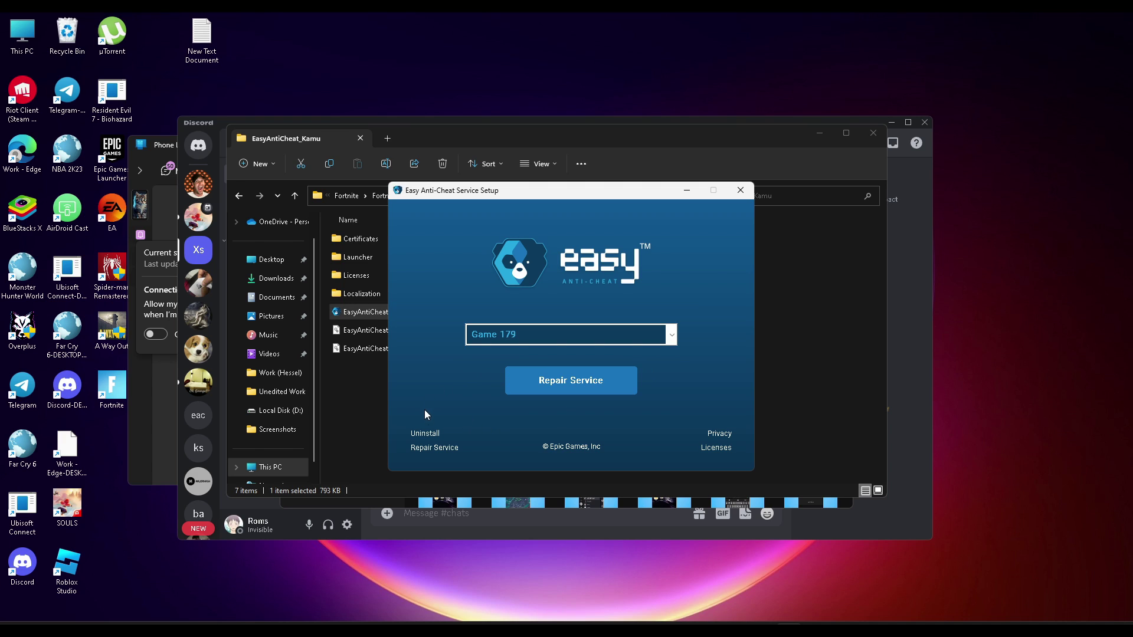
left_click(435, 436)
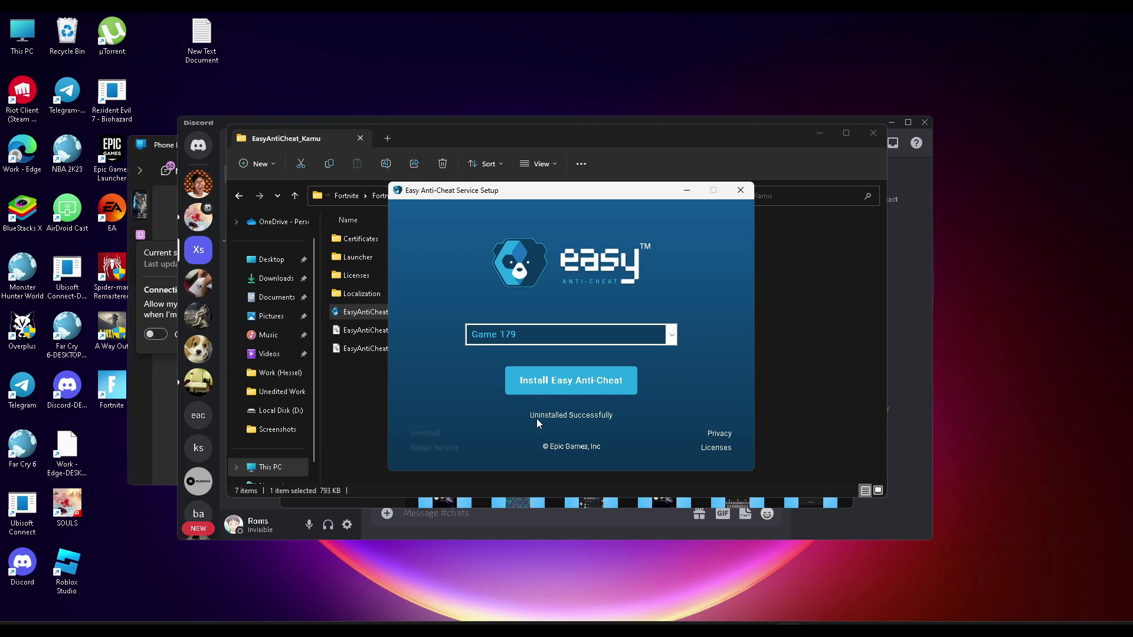
left_click(740, 195)
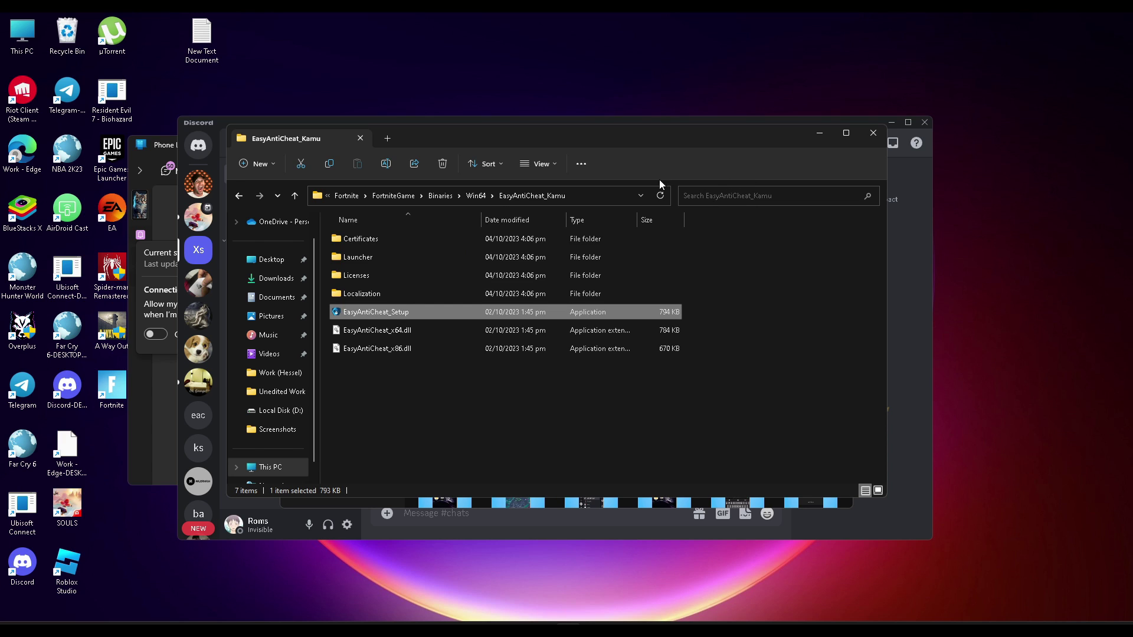
In Win64, select both EasyAntiCheat and EasyAntiCheat_Kamu folders and delete them
left_click(238, 197)
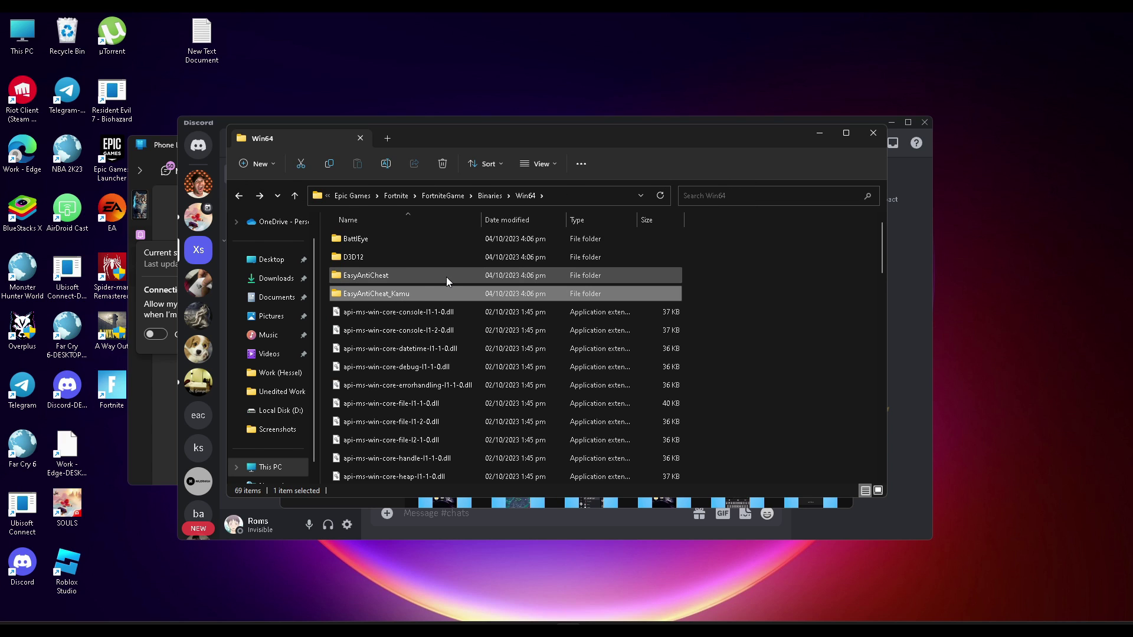
left_click(407, 276)
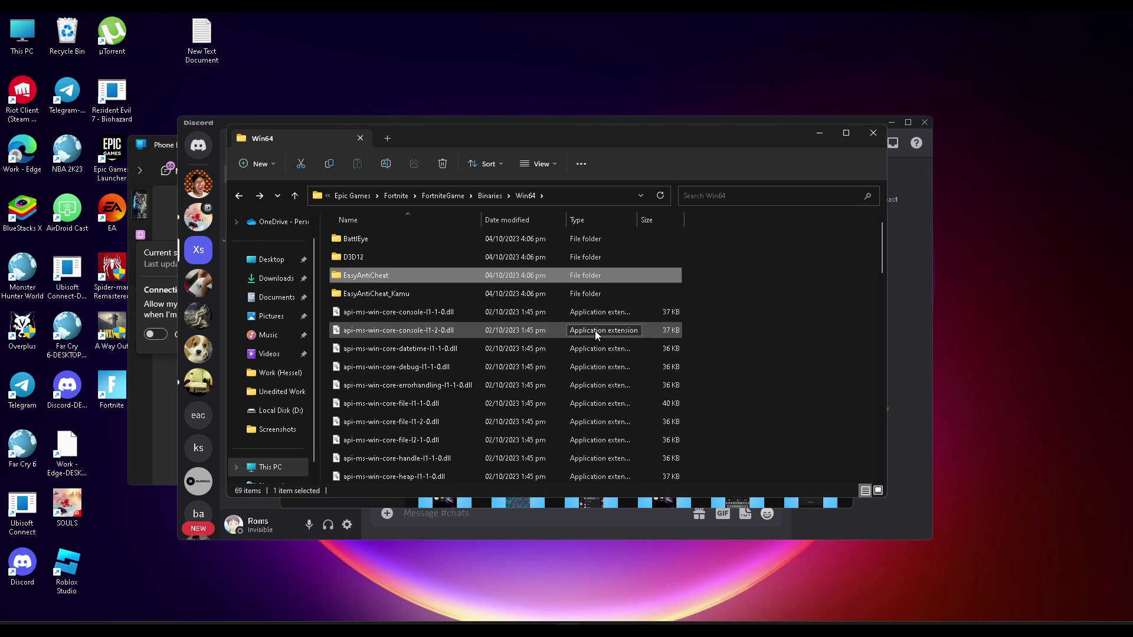
left_click(373, 273)
left_click(438, 275)
key("shift+Down")
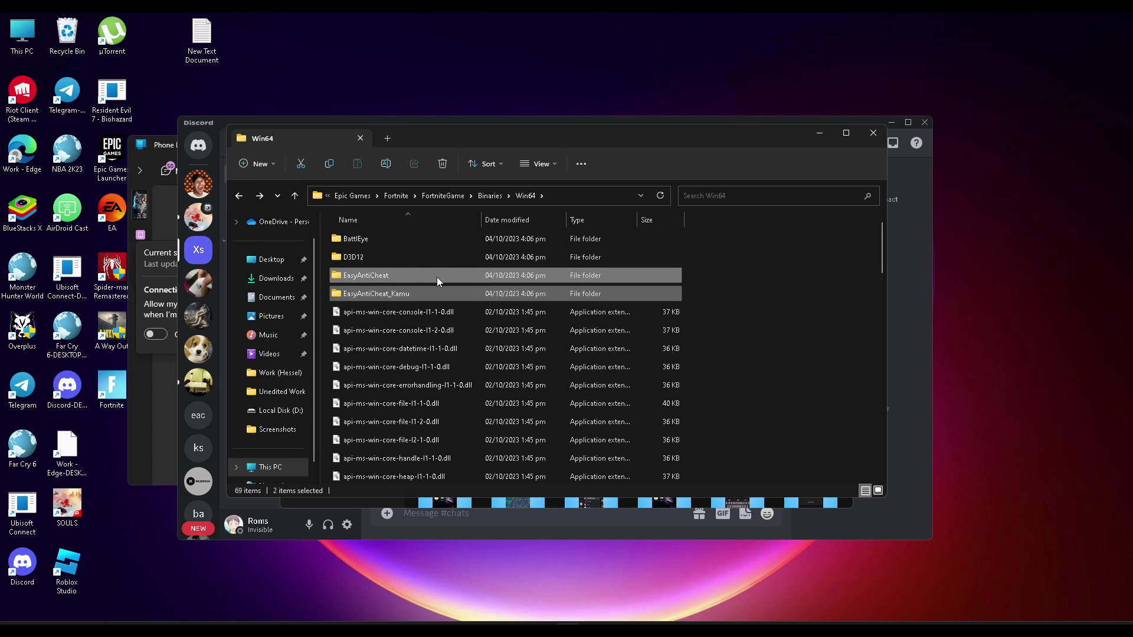
right_click(438, 275)
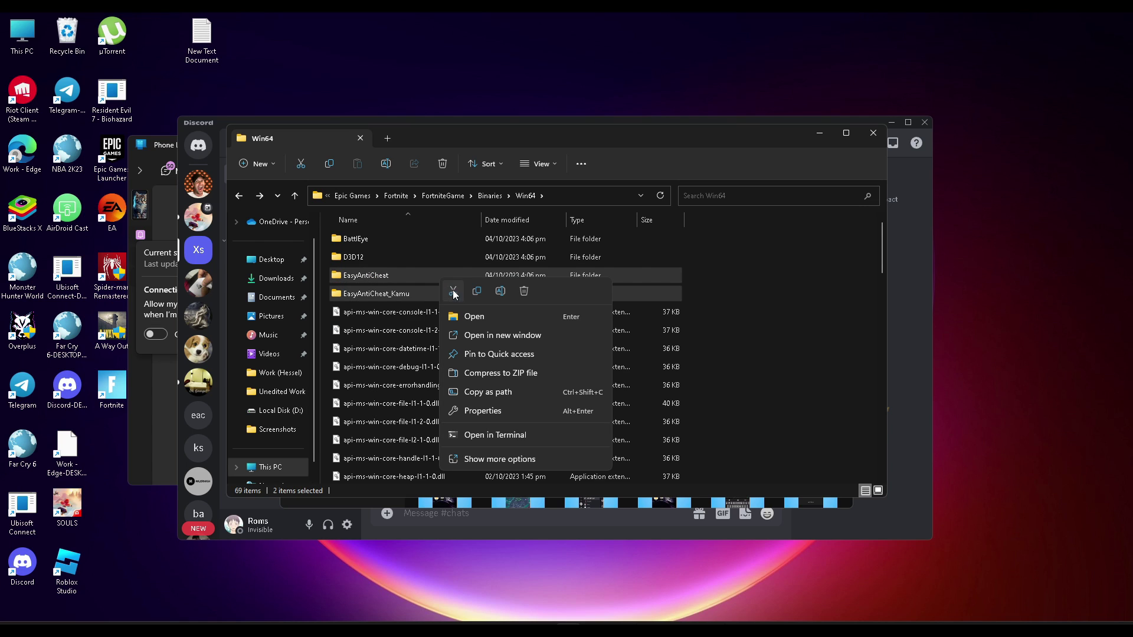
left_click(524, 291)
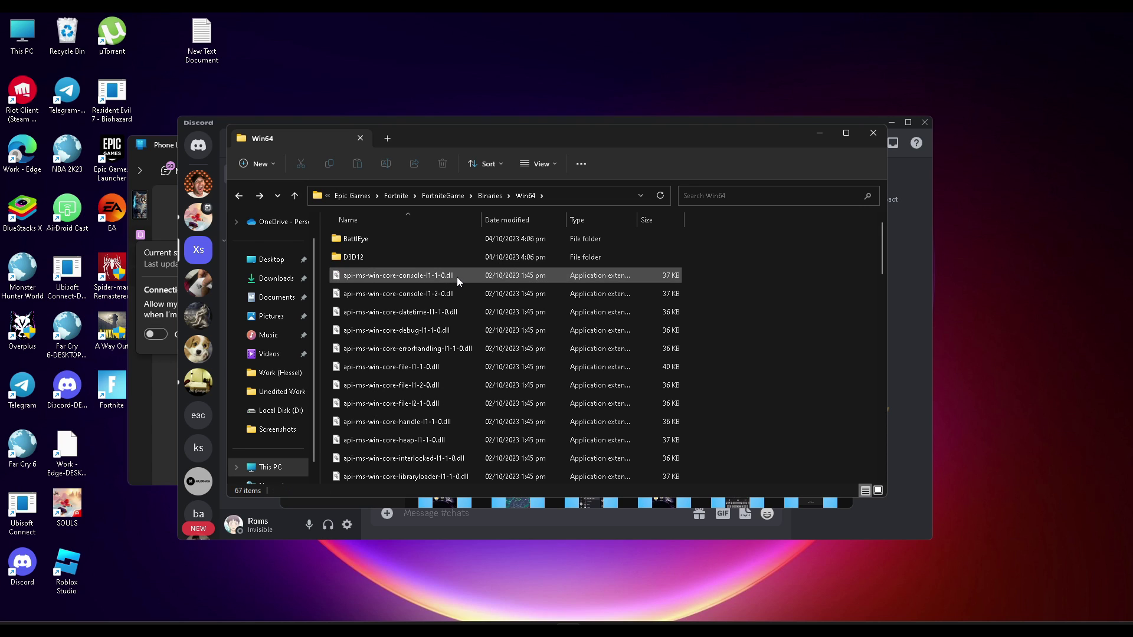
Return to Fortnite's Binaries\Win64 folder and scroll through its files
left_click(242, 199)
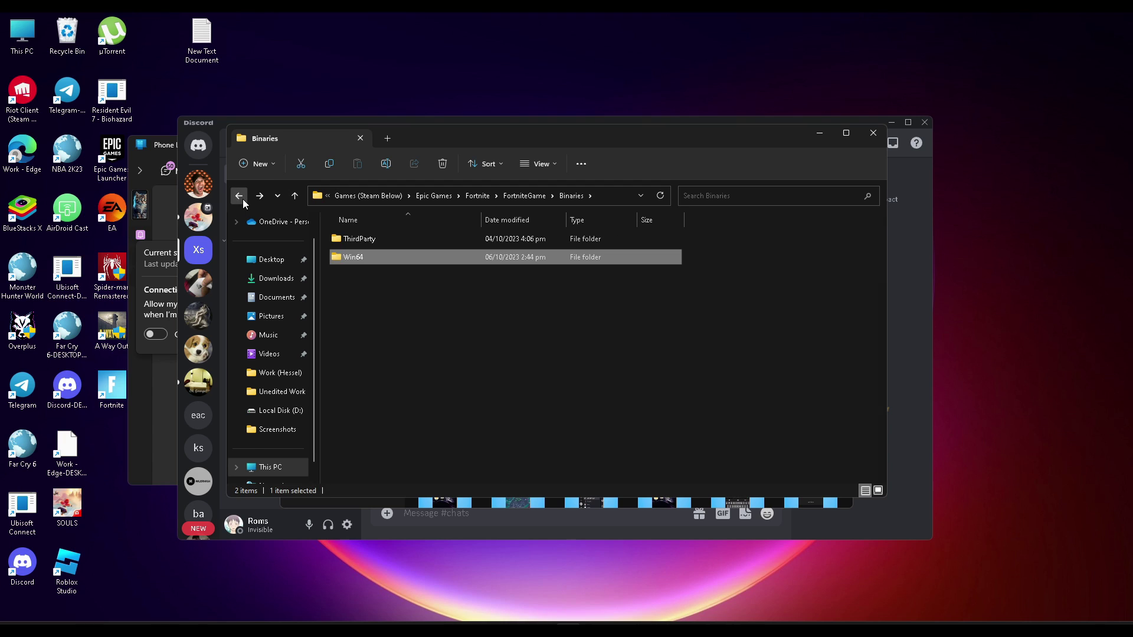
left_click(239, 196)
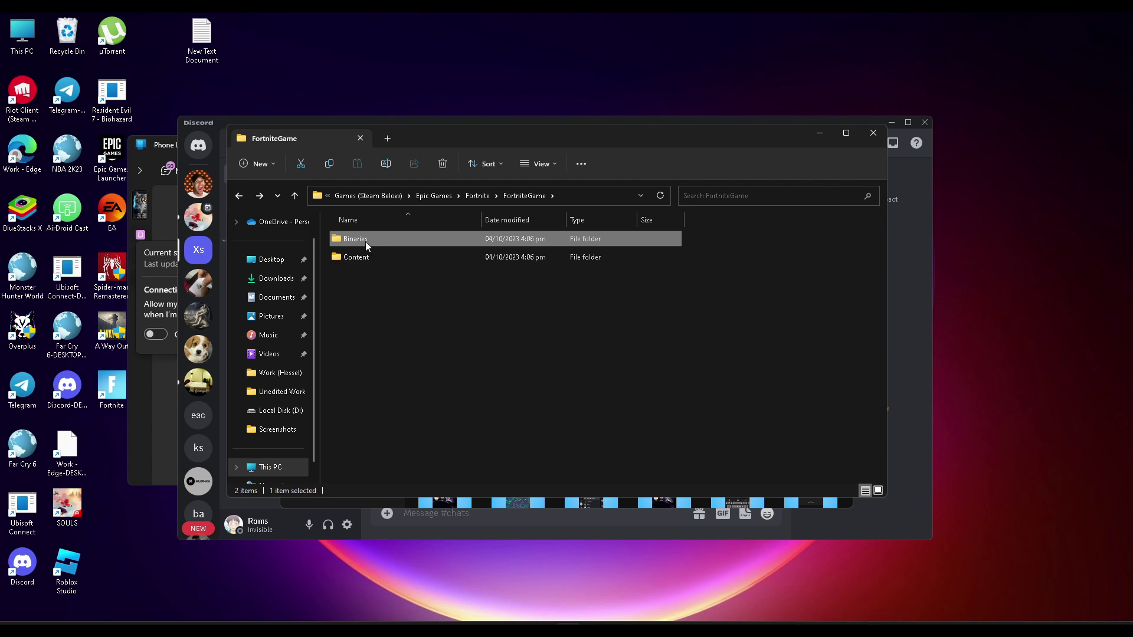
double_click(366, 241)
double_click(360, 258)
scroll(435, 342, "down", 3)
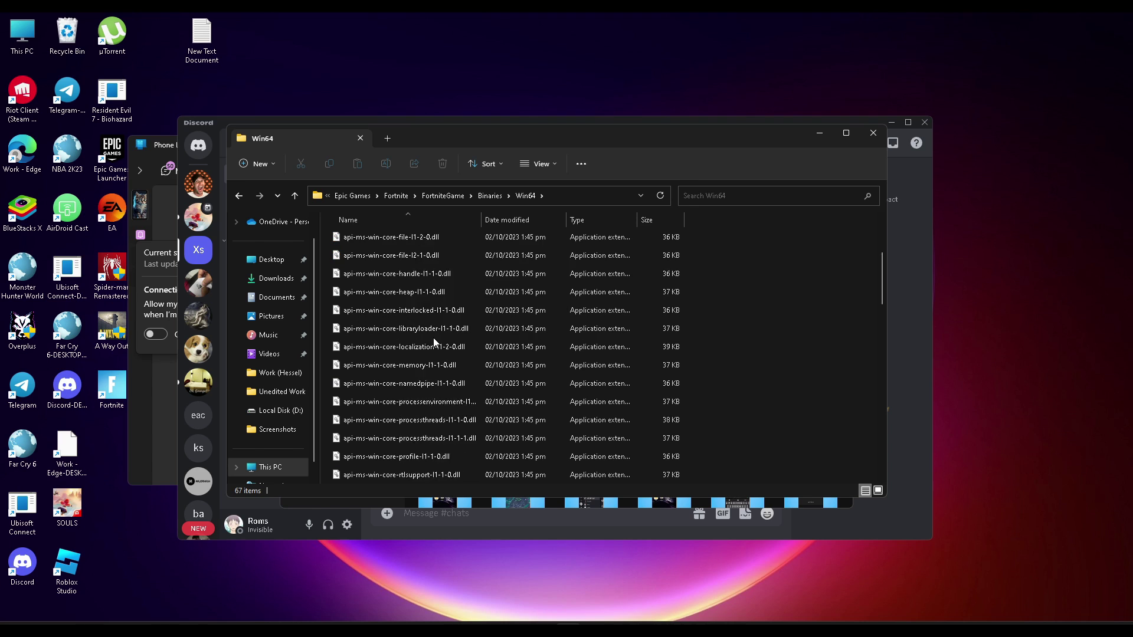
scroll(434, 341, "down", 6)
scroll(433, 338, "up", 2)
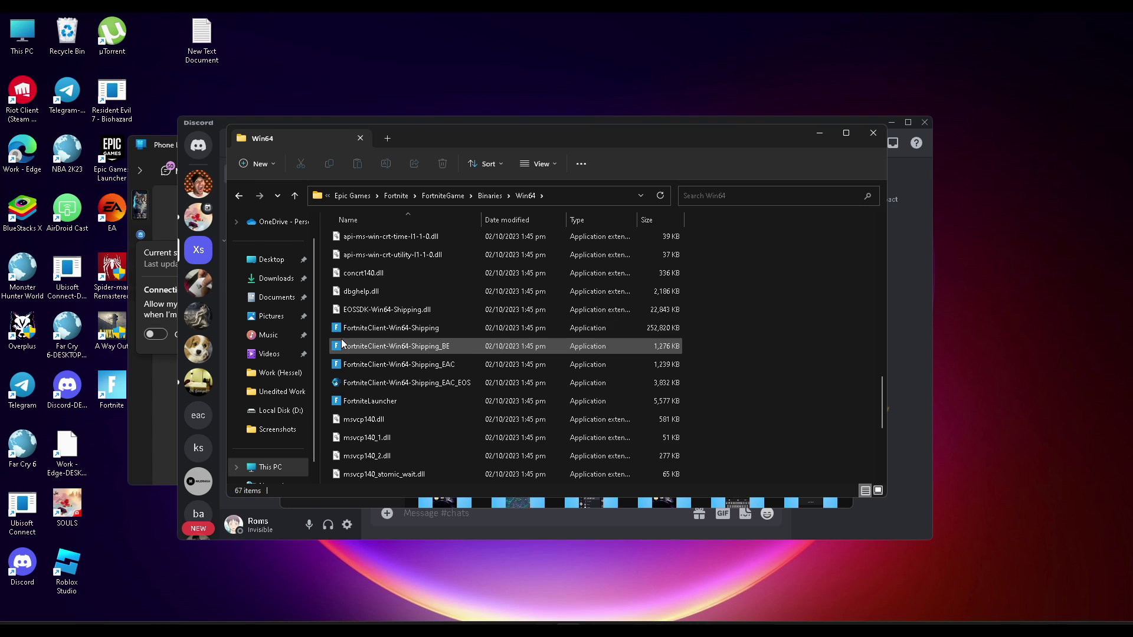
Delete the five FortniteClient-Win64-Shipping and FortniteLauncher executables, then open Windows search
left_click(393, 329)
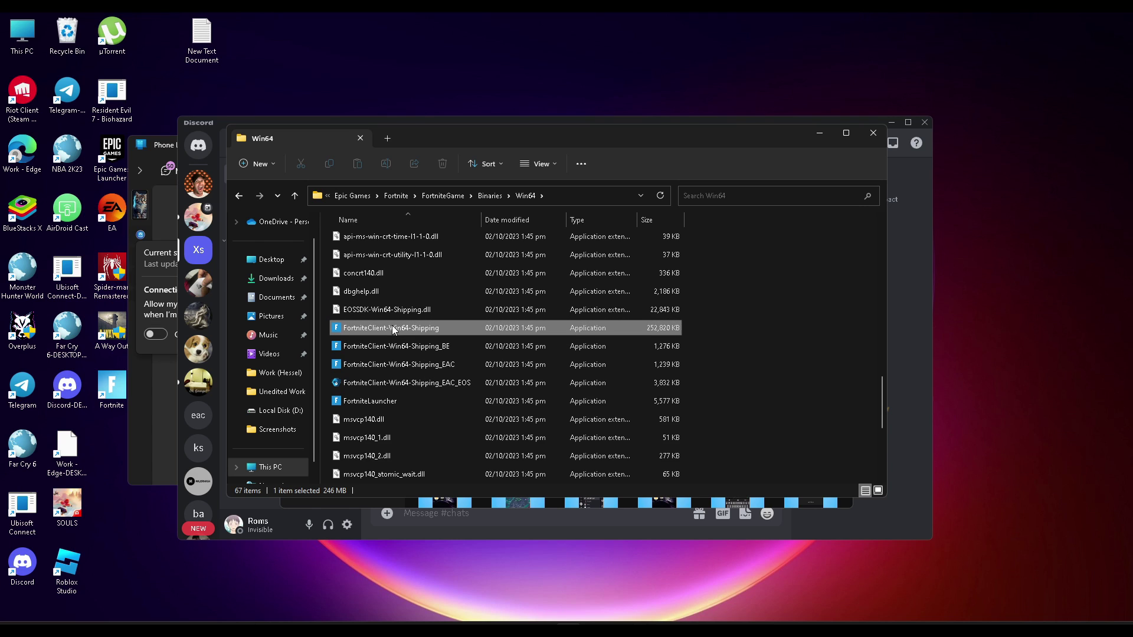
key("shift+Down")
key("shift+Down")
key("shift+Down")
key("shift+Down")
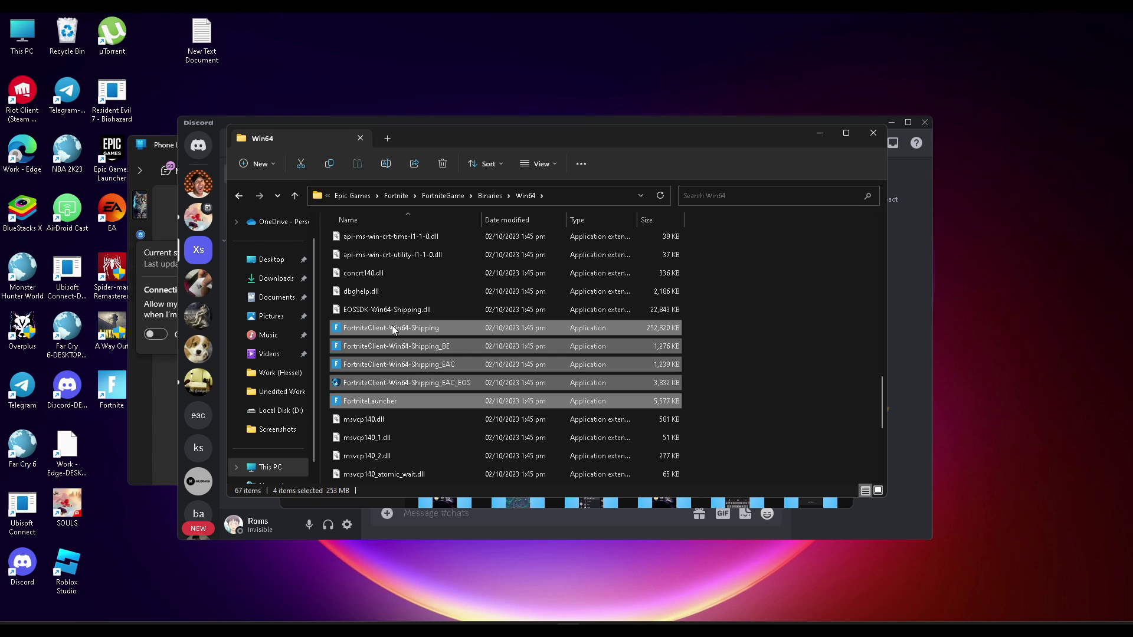
key("Delete")
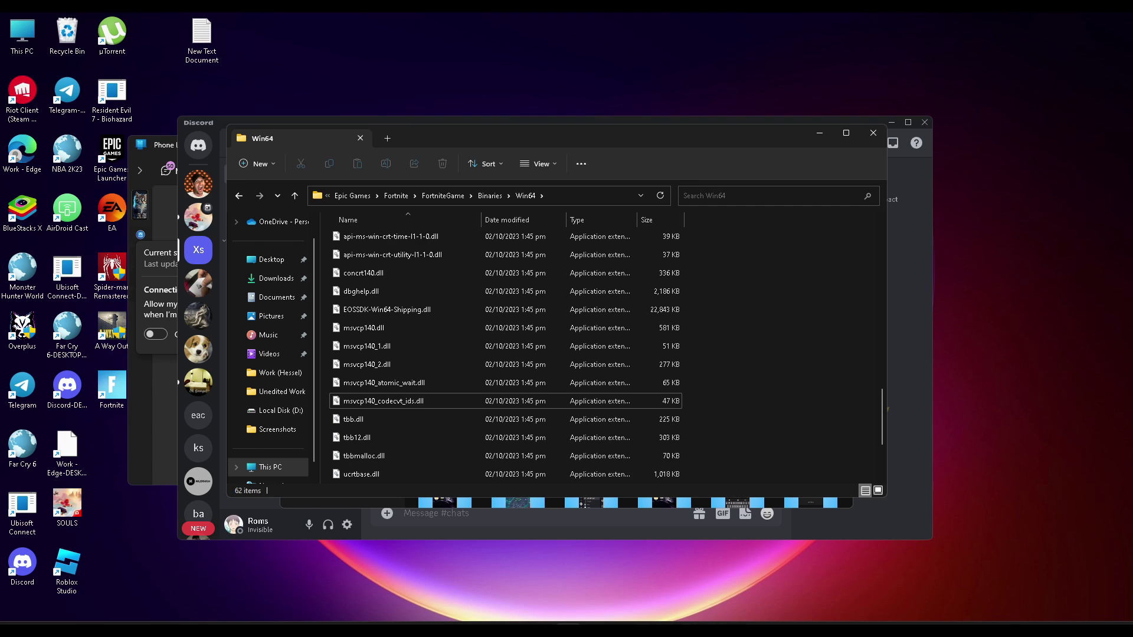
left_click(433, 629)
Search 'epi', start Epic Games Launcher, and view the Library where Fortnite shows Repair
type("epi")
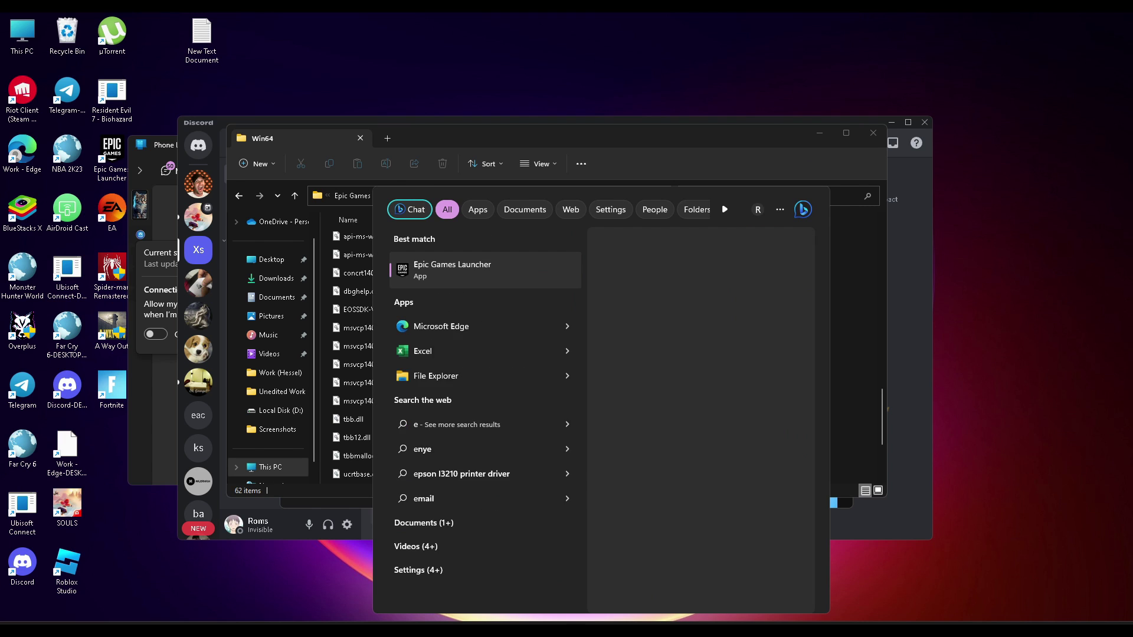
left_click(484, 276)
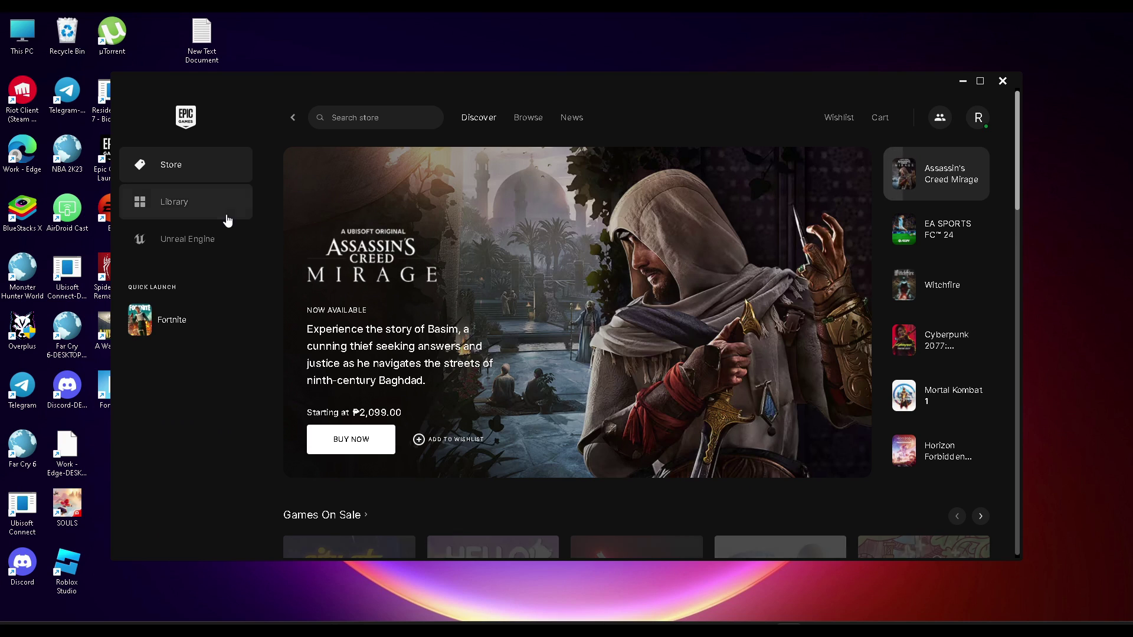
left_click(190, 204)
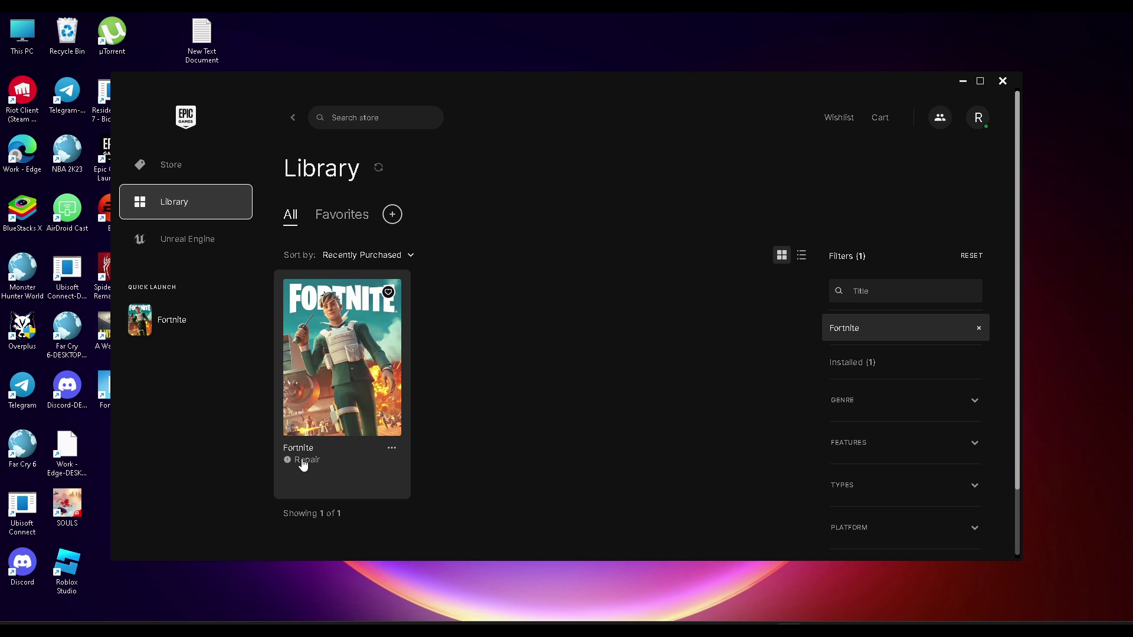
Run Verify Files from Fortnite's Manage settings until its tile shows Launch
left_click(393, 453)
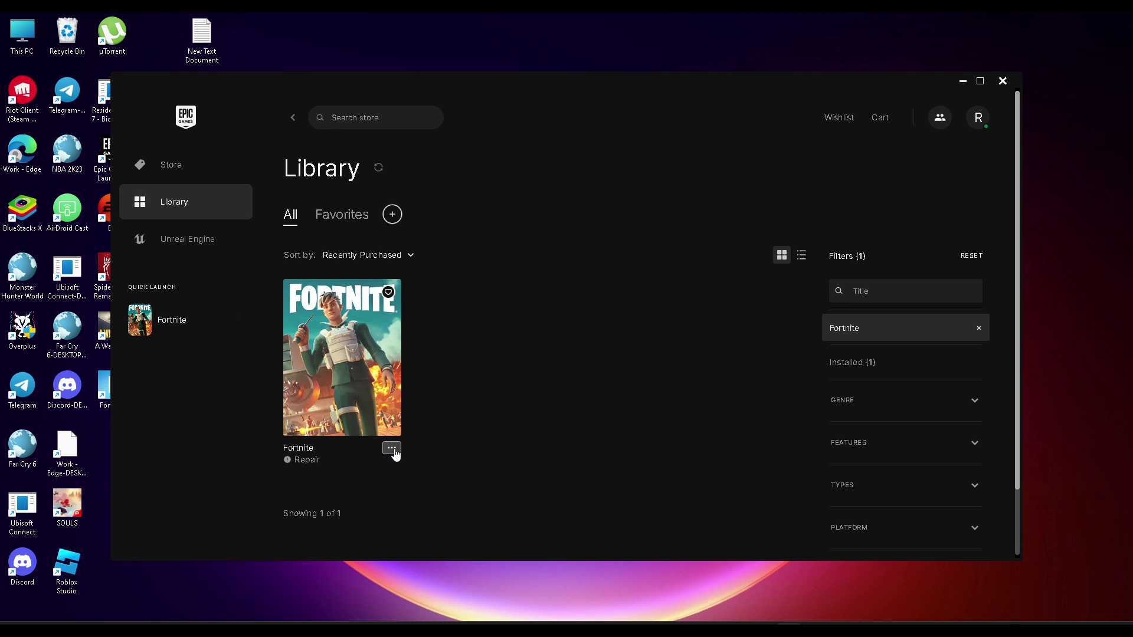
left_click(264, 337)
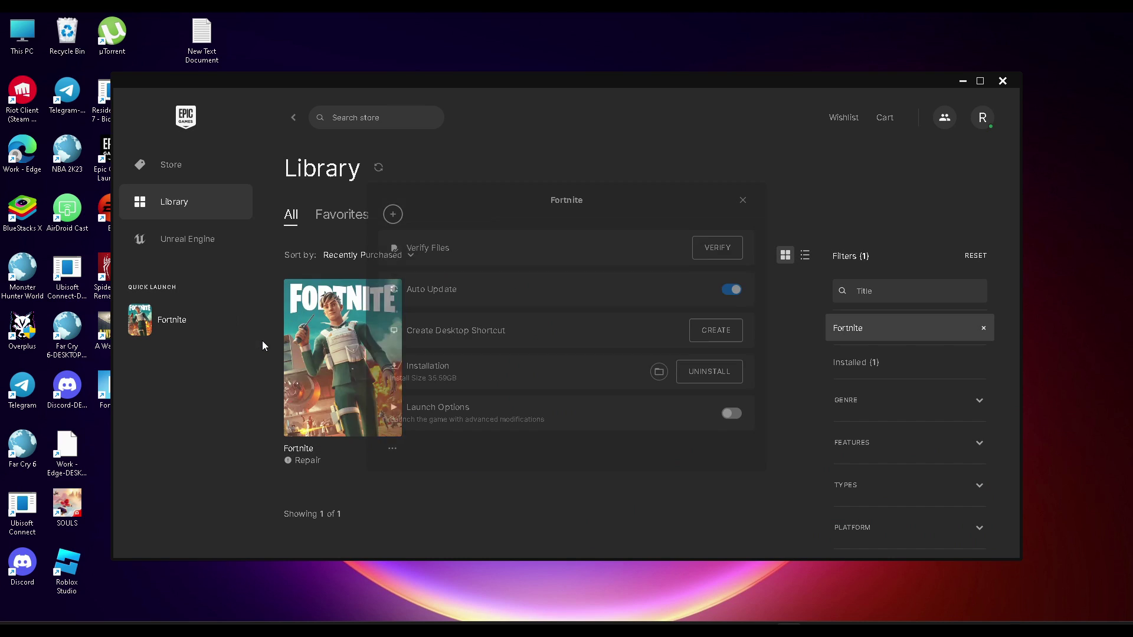
left_click(715, 244)
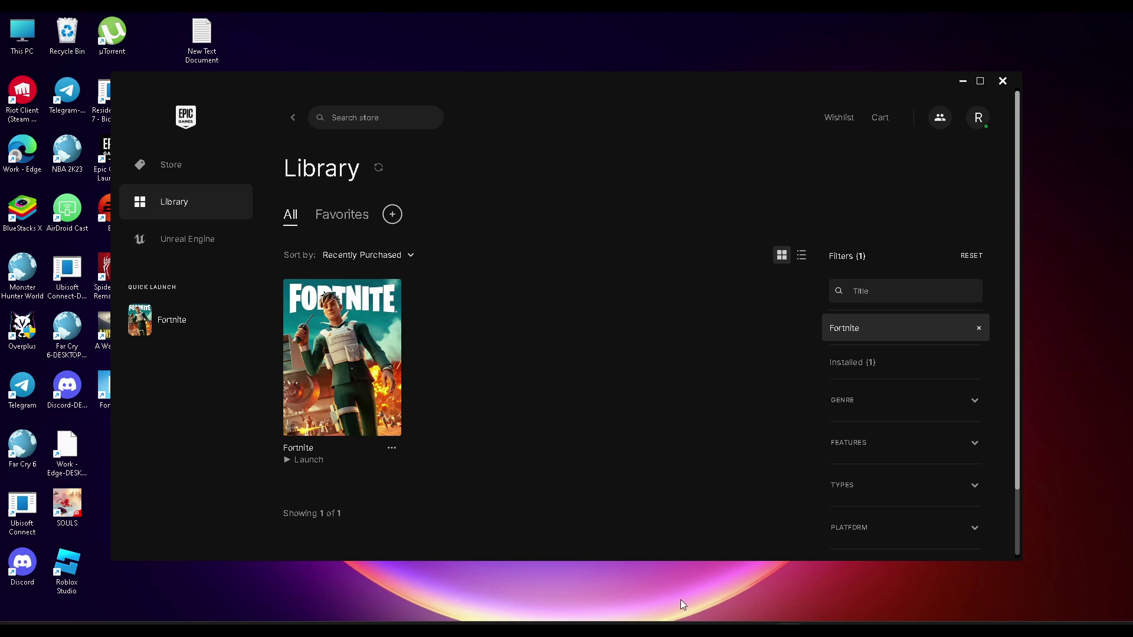
left_click(708, 581)
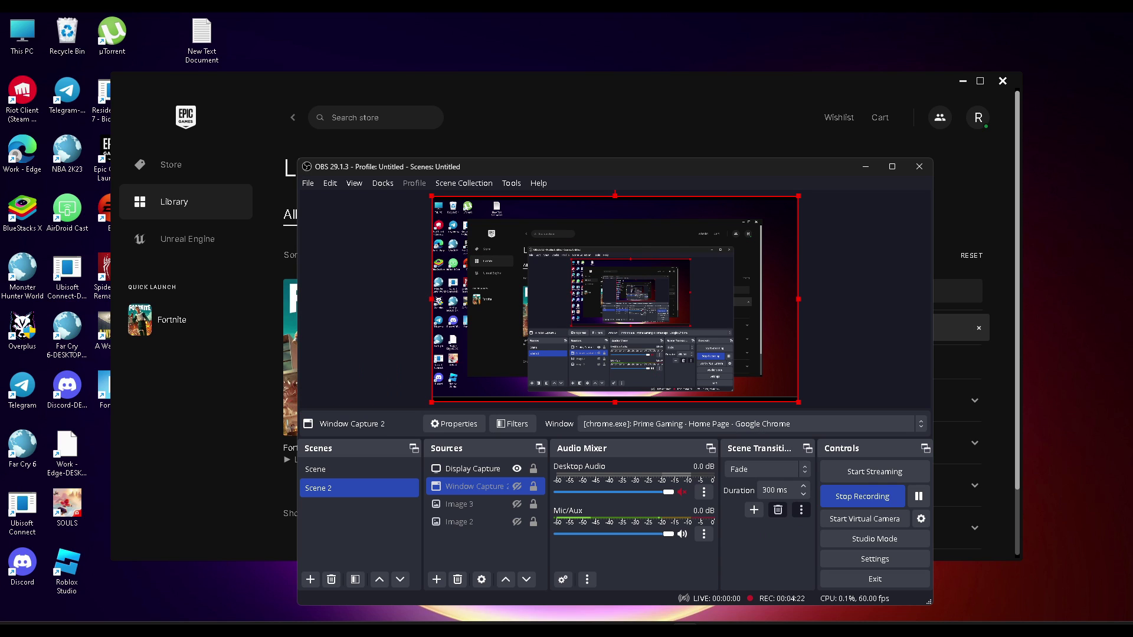